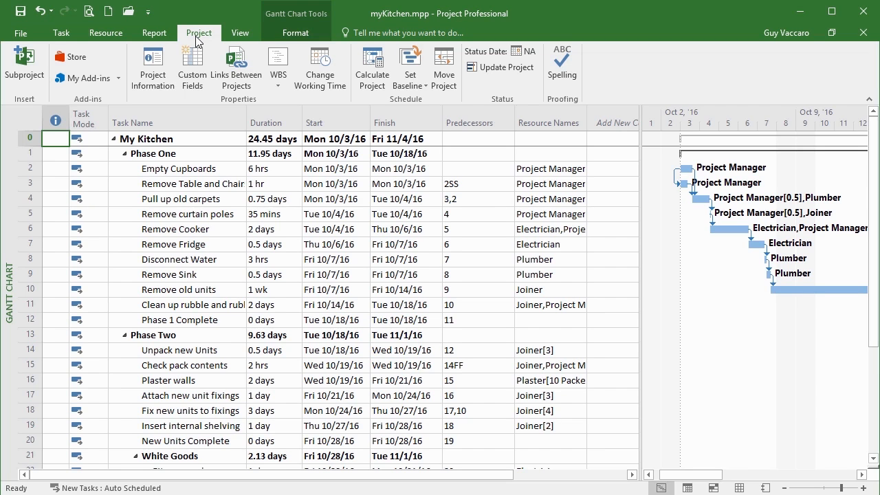
Open the working time settings for the Electrician calendar and check its work weeks before returning to its exceptions.
click(320, 72)
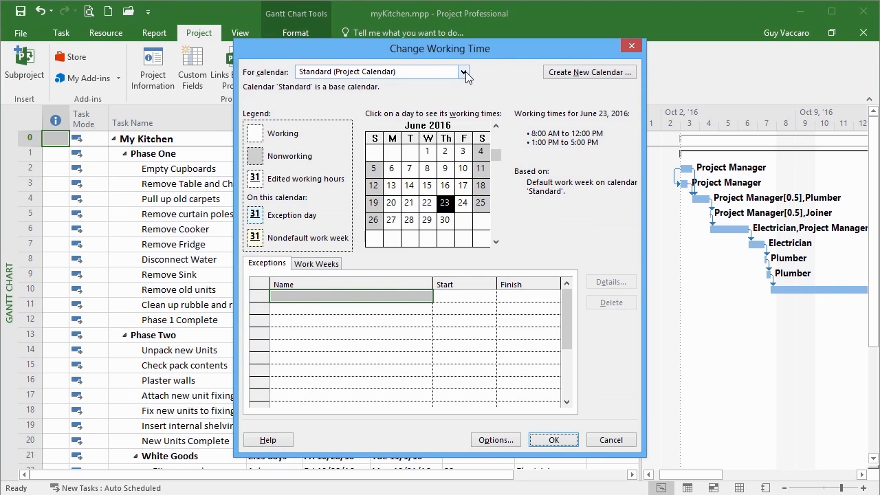
click(463, 72)
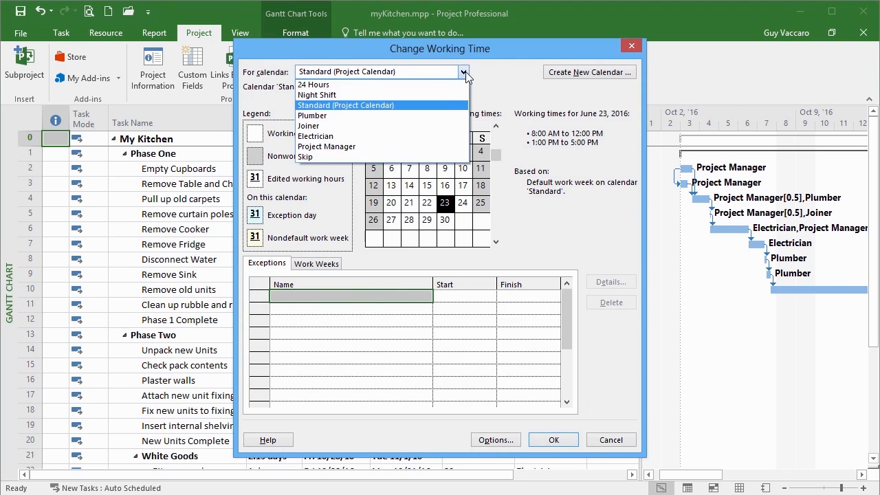
click(375, 136)
drag(496, 55, 414, 49)
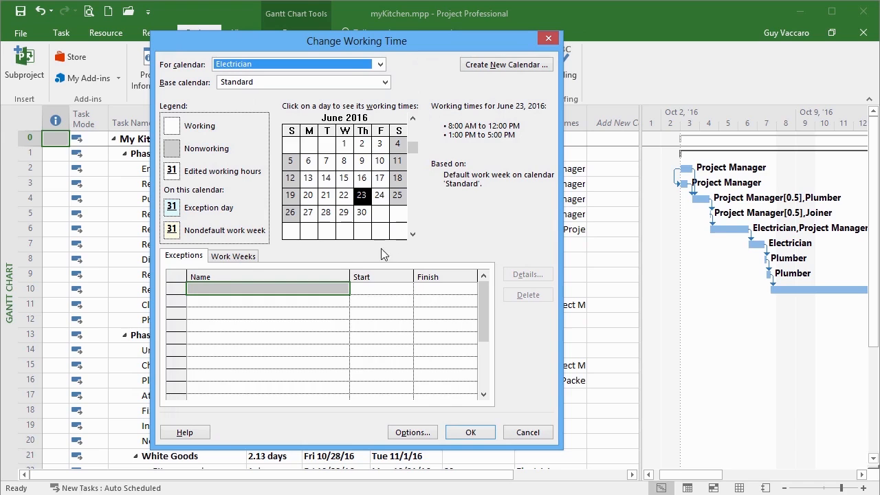
click(254, 257)
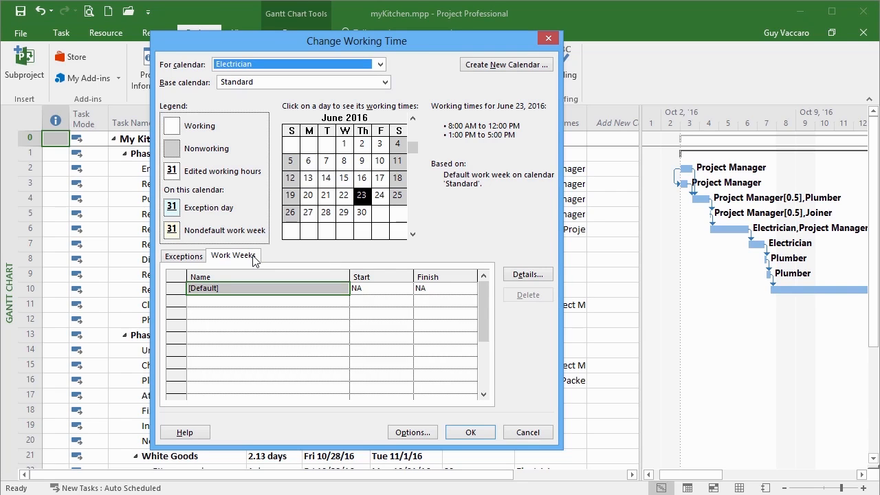
click(196, 255)
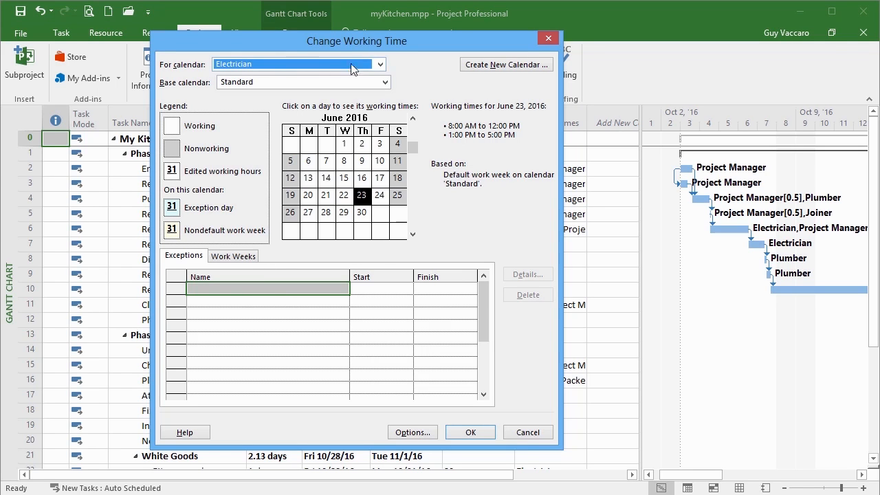
Add an exception named Dentist Surgery to the Electrician calendar with a start date of 10/7/2016.
click(257, 289)
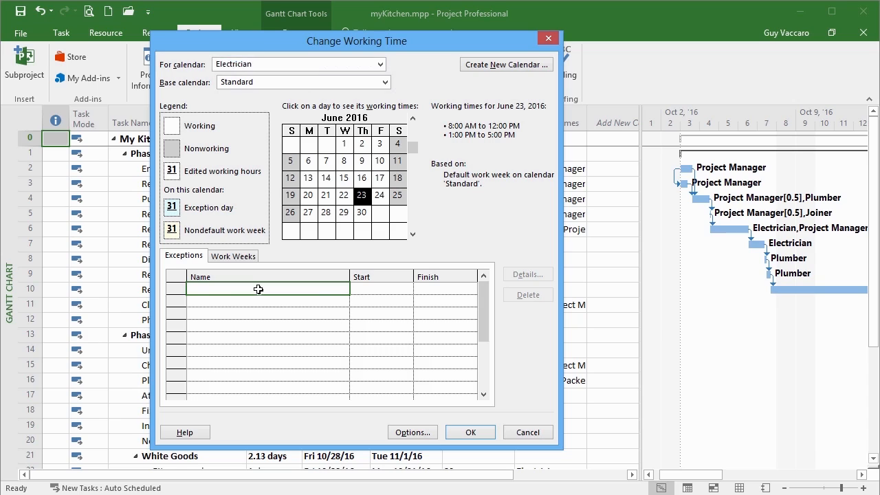
text(Dentist Surgery)
click(376, 288)
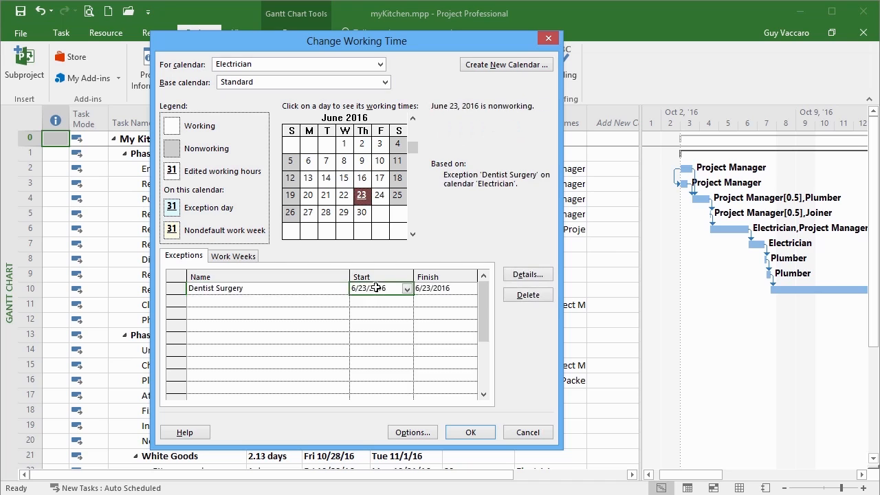
click(406, 288)
click(405, 302)
click(405, 302)
click(405, 302)
click(405, 302)
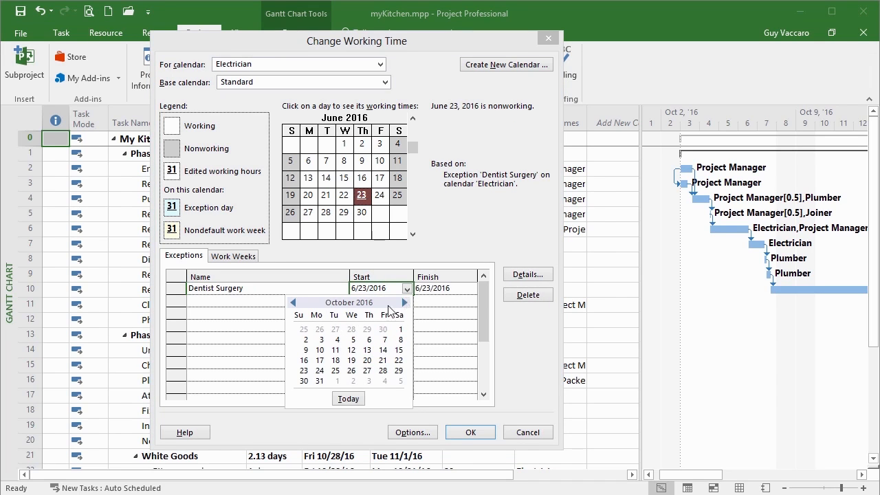
click(383, 340)
Set the Dentist Surgery exception's finish date to 10/10/2016 in the exceptions list.
click(451, 289)
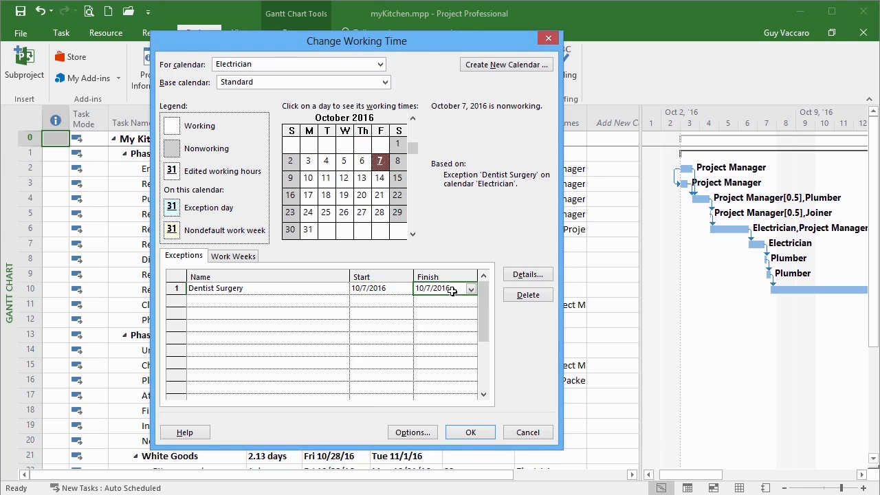
click(470, 288)
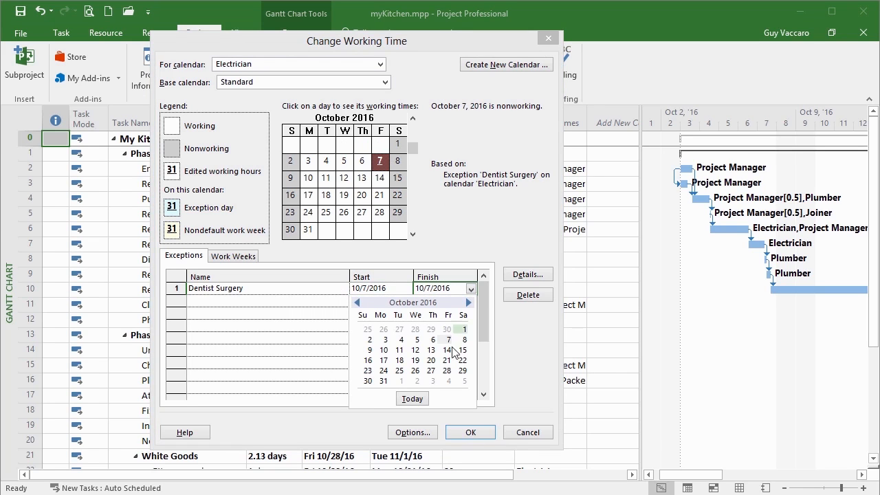
click(385, 351)
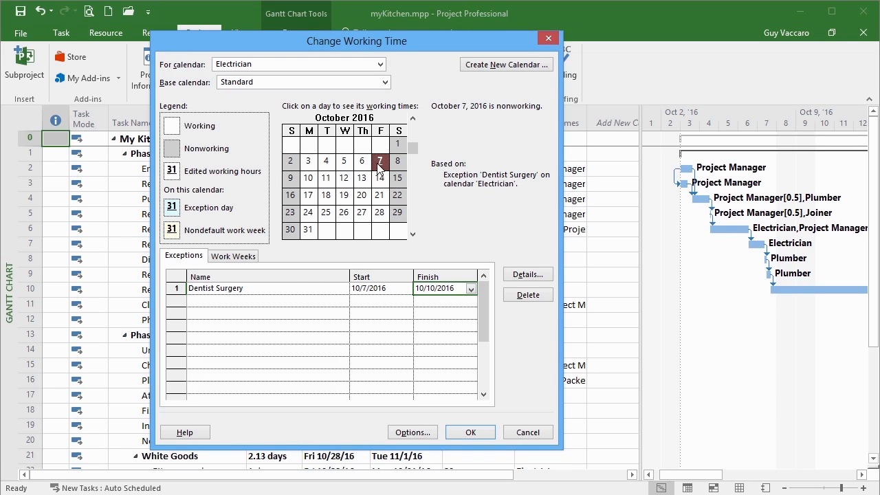
Keep the Dentist Surgery exception as nonworking time in its details and apply the calendar change to the project.
click(524, 275)
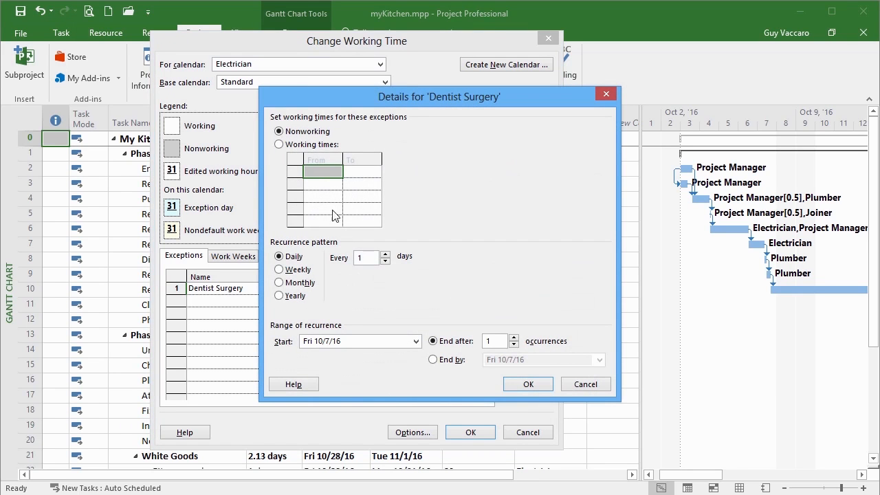
click(312, 132)
click(528, 385)
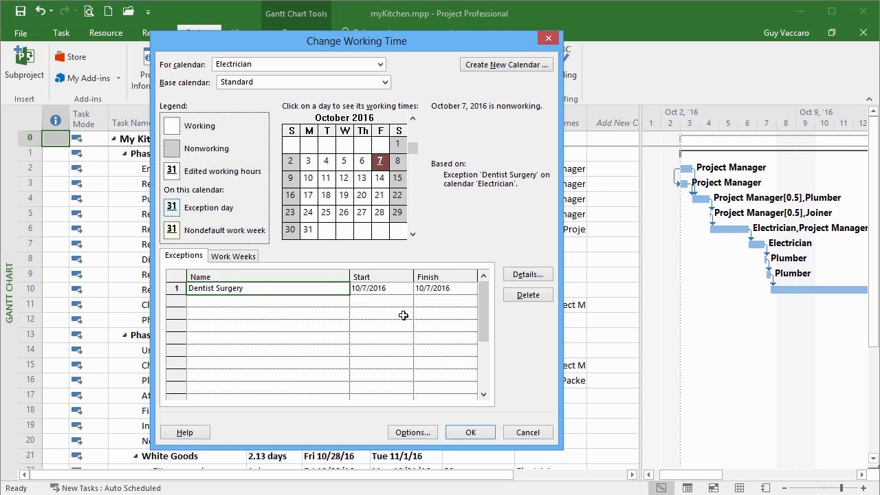
click(474, 432)
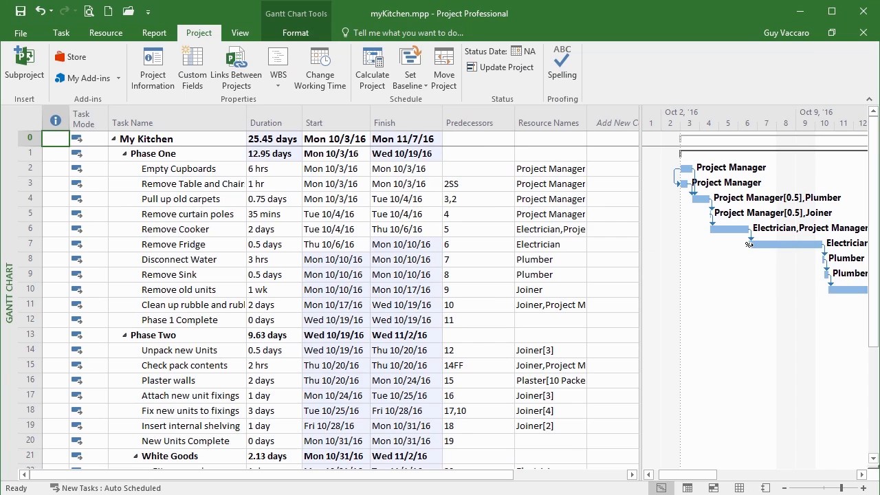
mouse_move(754, 244)
Reopen the Electrician calendar, check October 2016 for the exception and select the Dentist Surgery finish date.
click(321, 79)
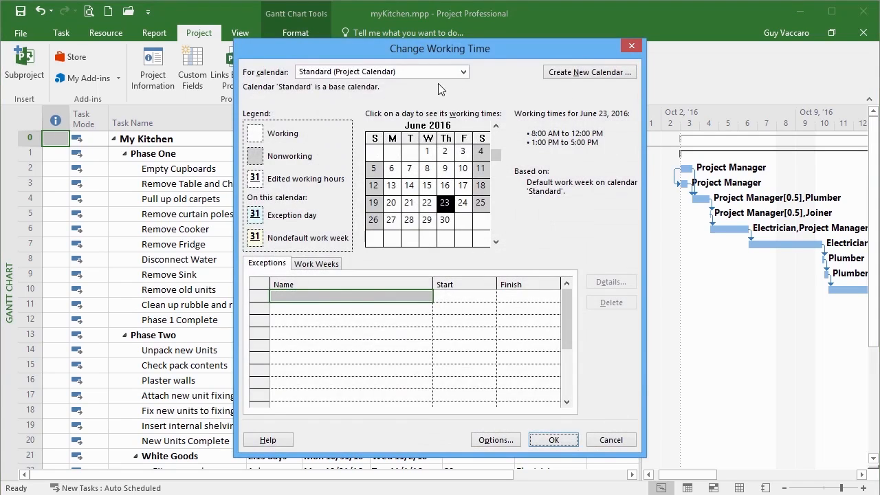
click(443, 72)
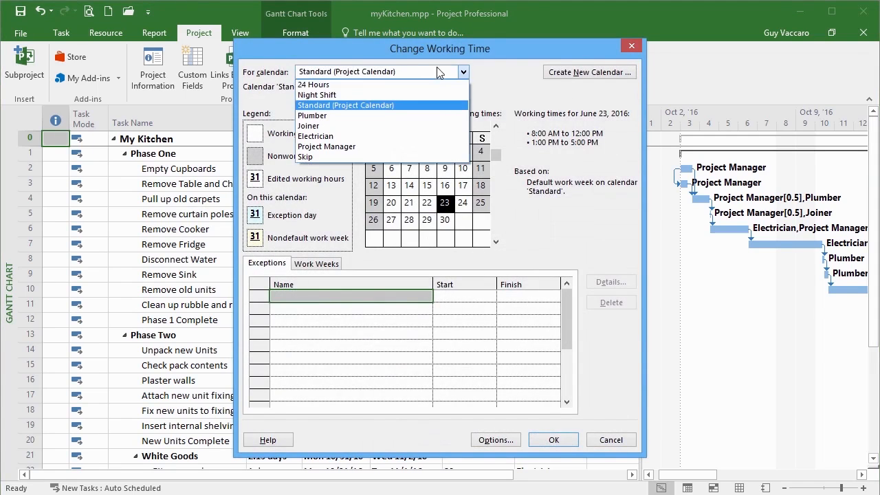
click(403, 135)
click(494, 242)
click(495, 242)
click(494, 242)
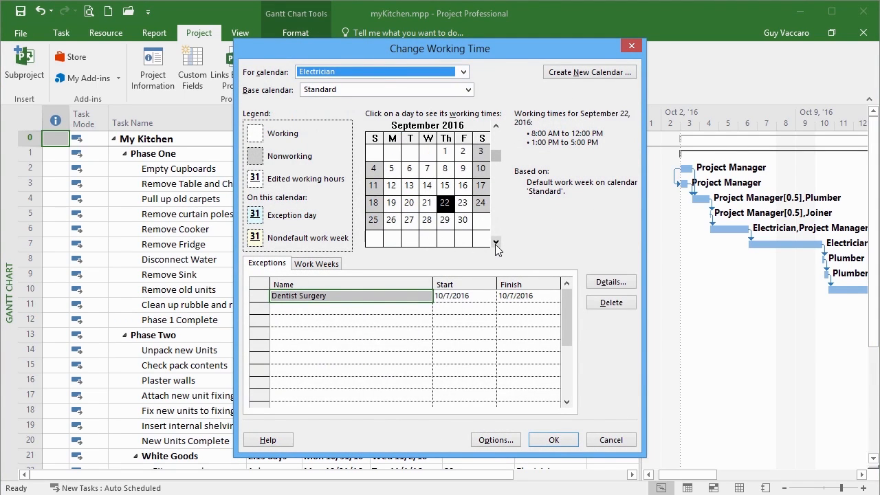
click(495, 242)
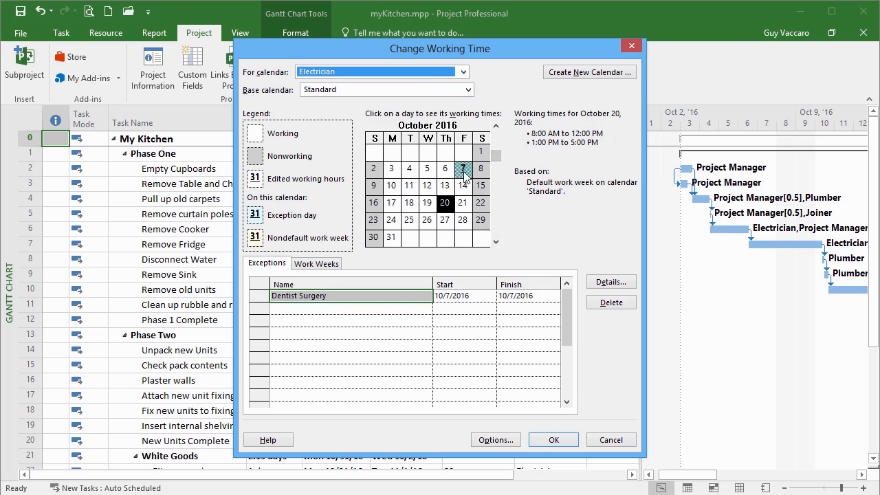
mouse_move(465, 176)
click(515, 295)
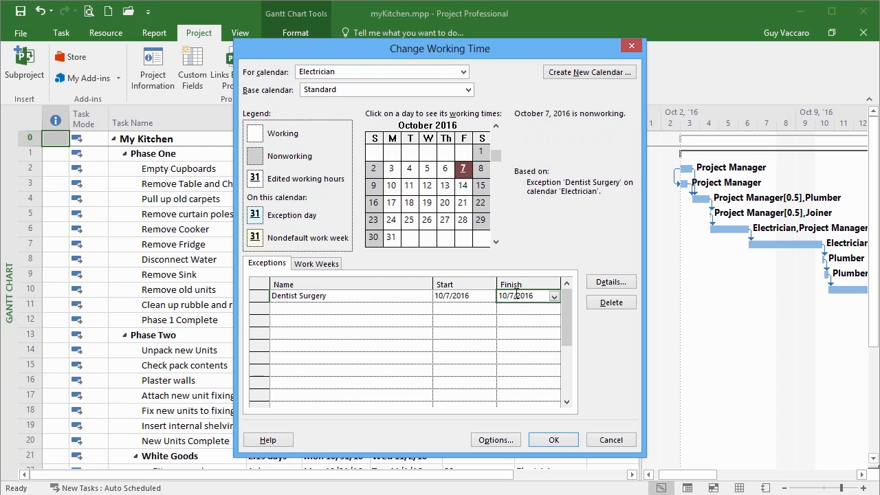
Set the Dentist Surgery exception's recurrence range to end by 10/10/2016 and apply the calendar change.
click(615, 283)
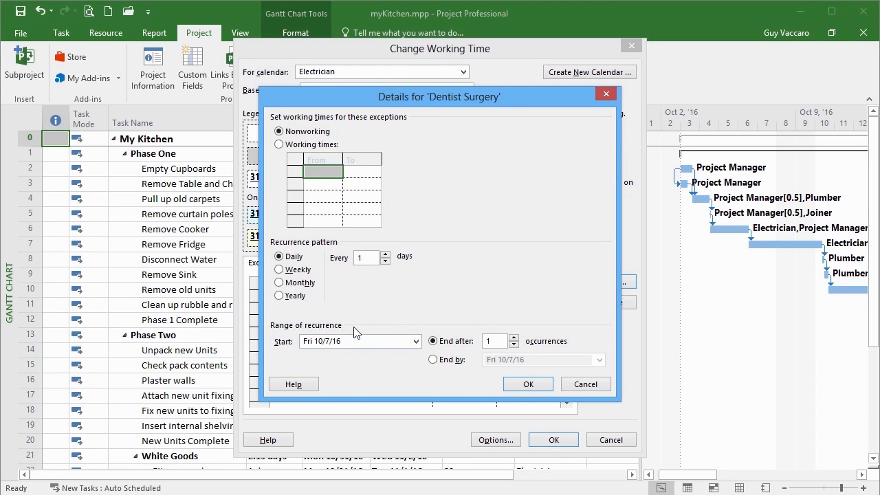
click(432, 359)
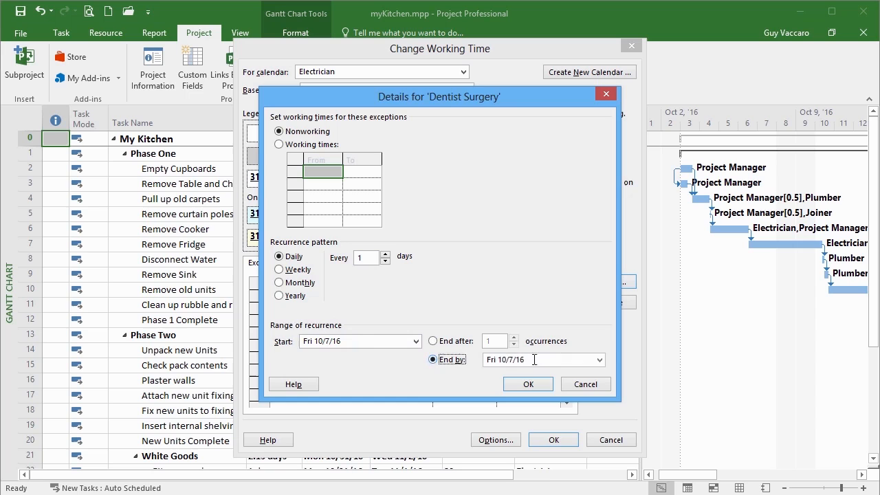
click(600, 359)
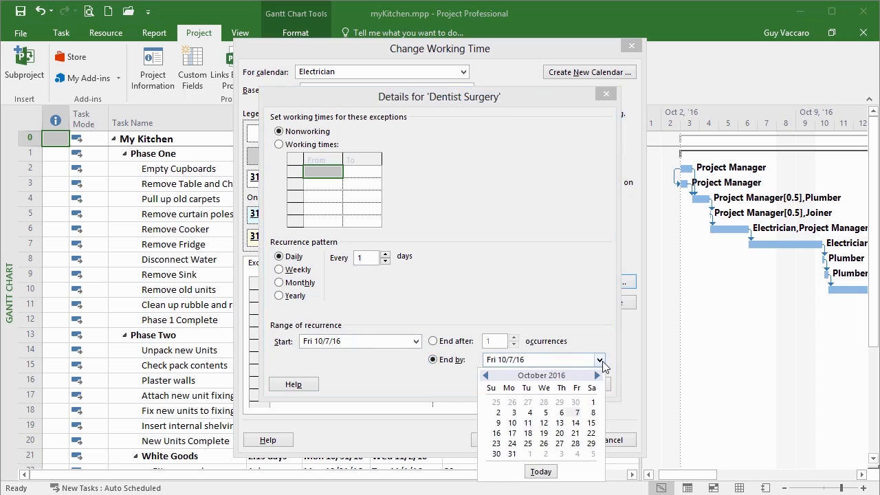
click(511, 422)
click(527, 385)
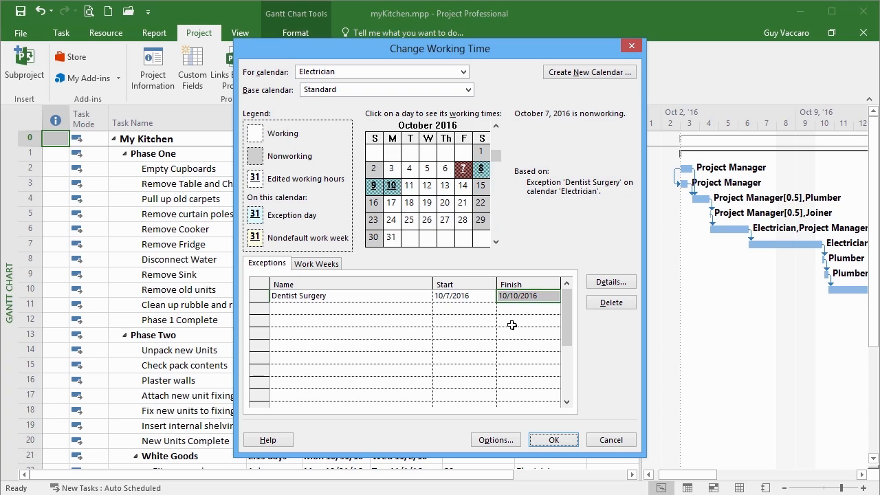
click(555, 440)
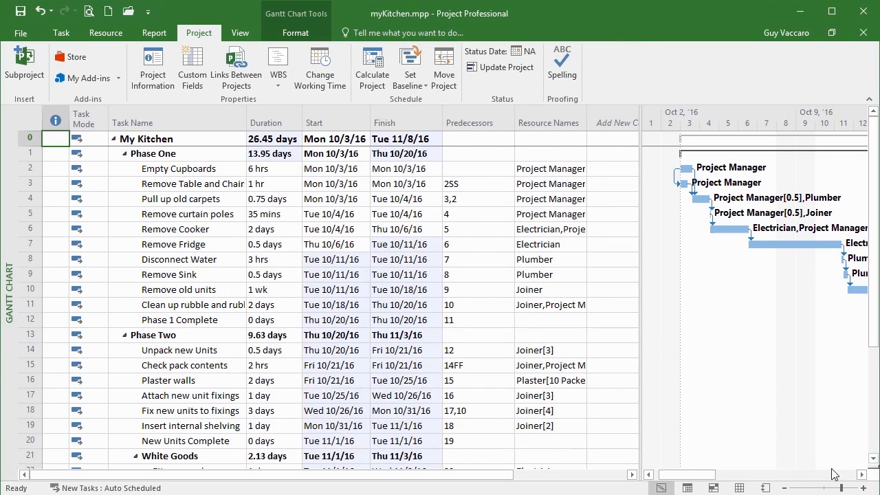
Open the details of the default work week in the Project Manager calendar.
mouse_move(826, 244)
click(861, 475)
click(861, 475)
click(861, 475)
click(861, 475)
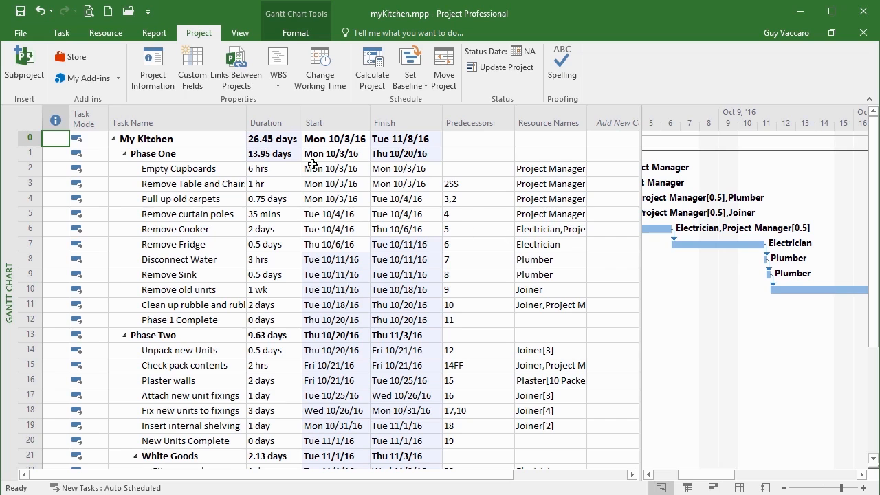
click(319, 65)
click(455, 73)
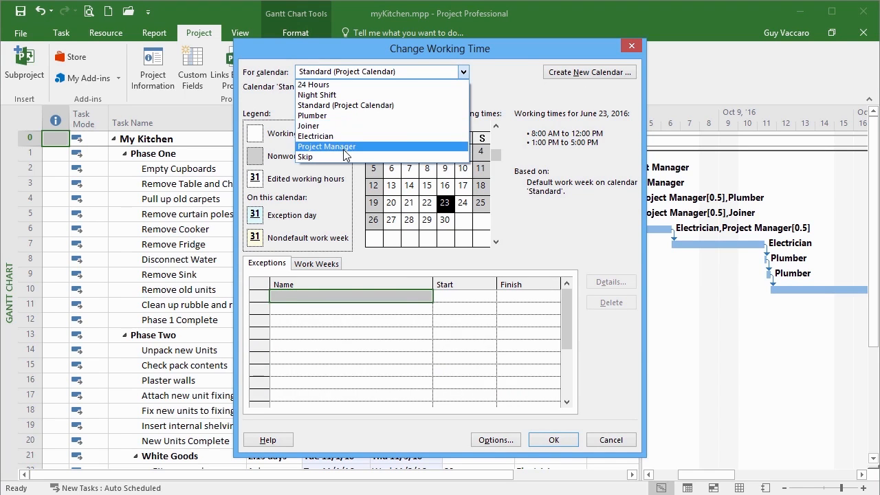
click(344, 147)
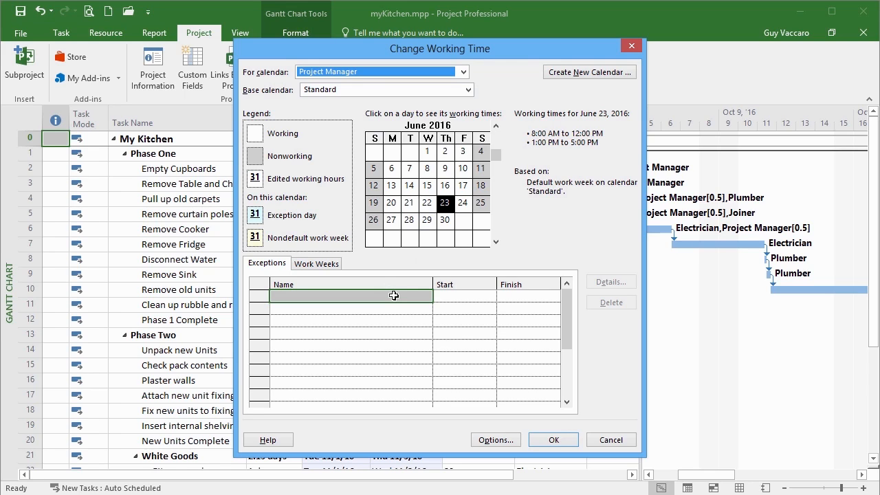
click(329, 265)
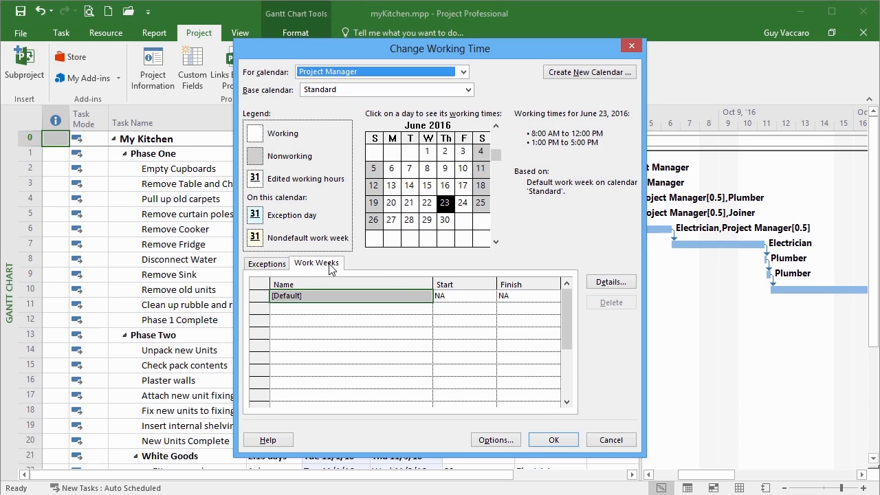
click(398, 297)
click(610, 282)
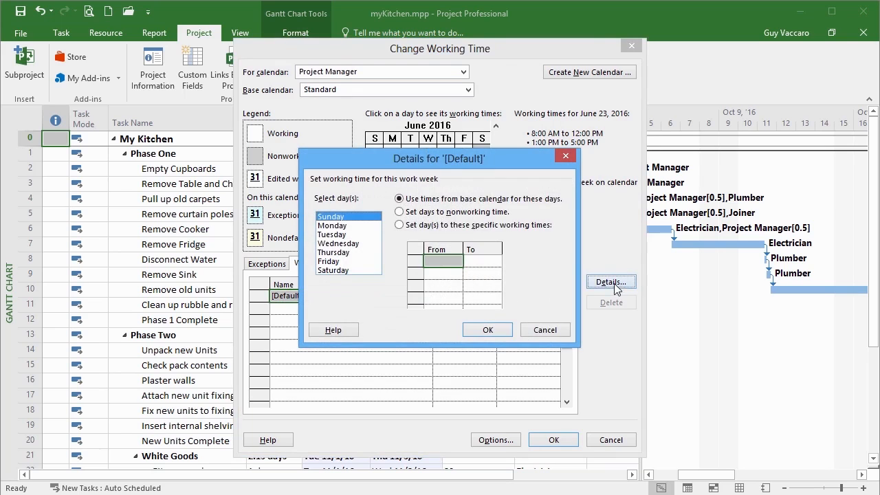
Give Monday specific working times and remove its 8:00 AM to 12:00 PM shift.
click(367, 225)
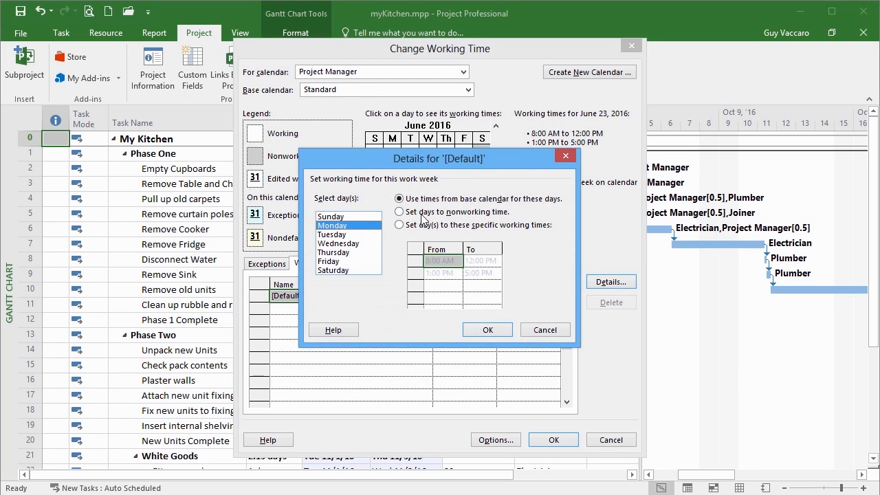
click(400, 225)
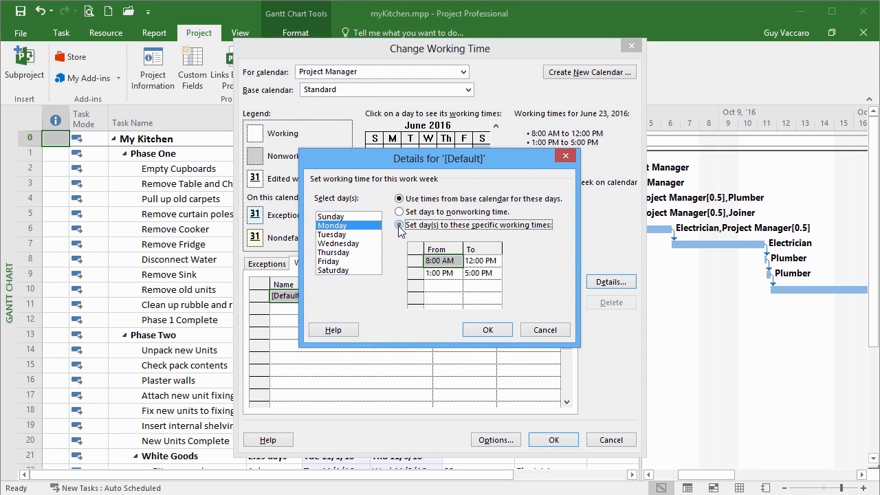
click(416, 260)
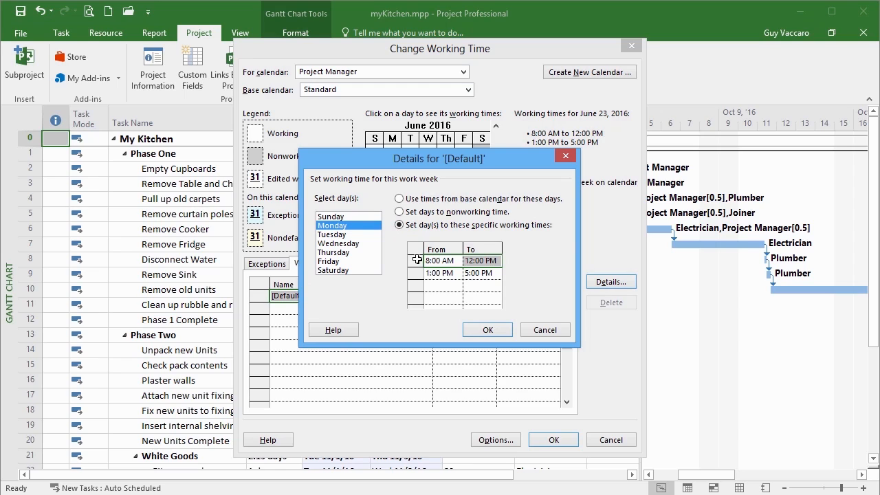
key(Delete)
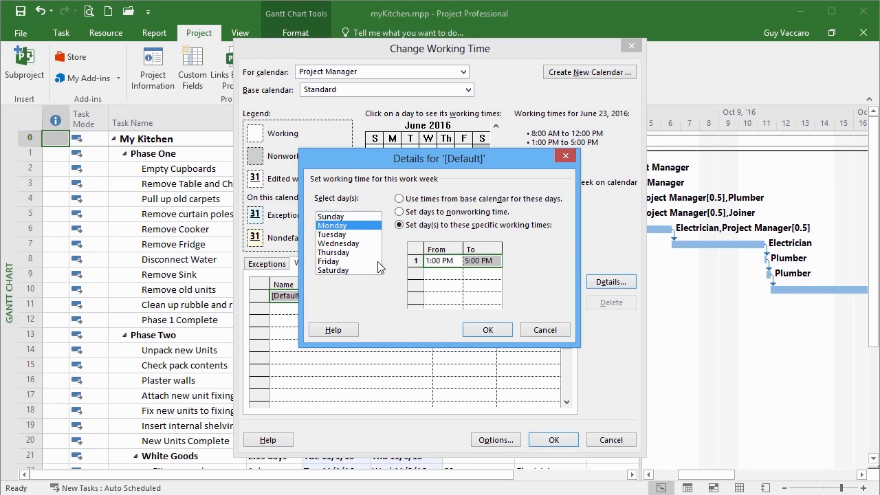
Give Friday specific working times without the 1:00 PM to 5:00 PM shift and apply the Project Manager calendar changes.
click(354, 261)
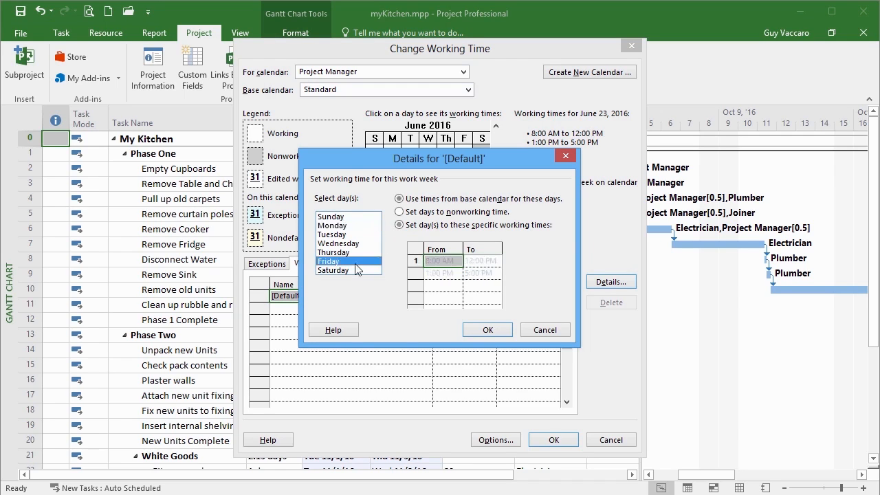
click(417, 226)
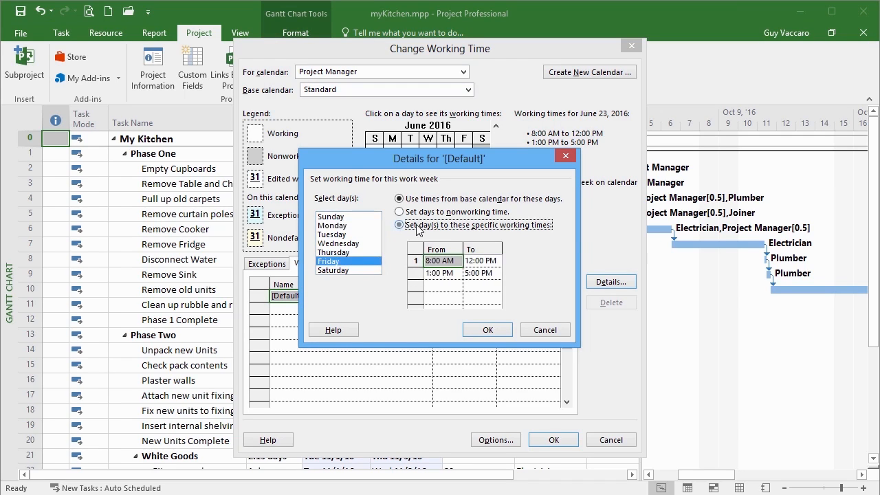
click(415, 273)
key(Delete)
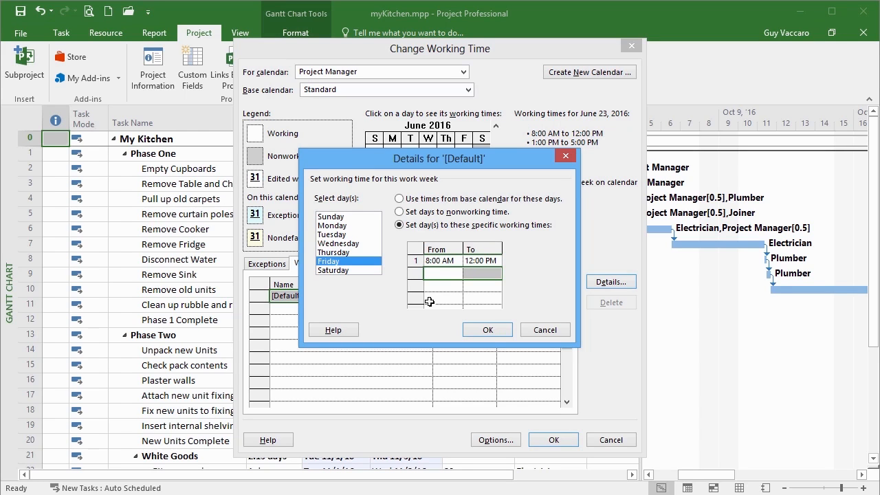
click(484, 329)
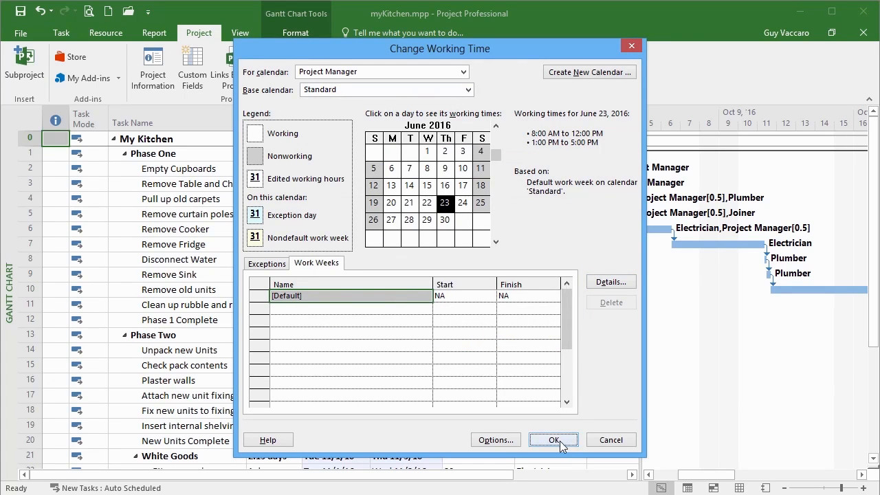
drag(377, 49, 403, 38)
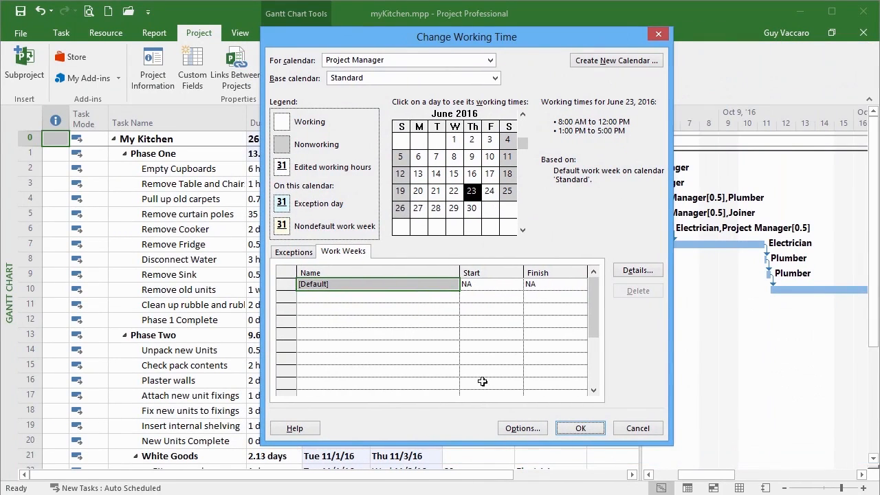
click(580, 428)
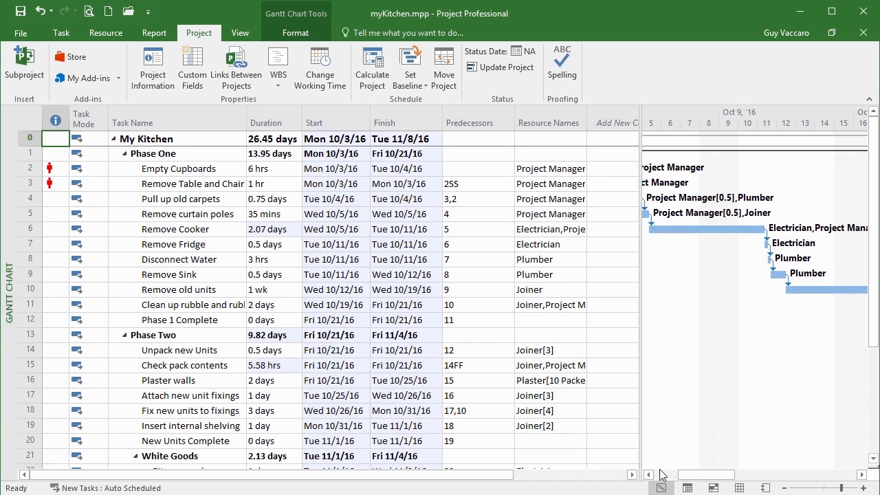
Examine the rescheduled Phase Two and White Goods tasks in the Gantt chart around early November 2016.
drag(704, 483, 828, 458)
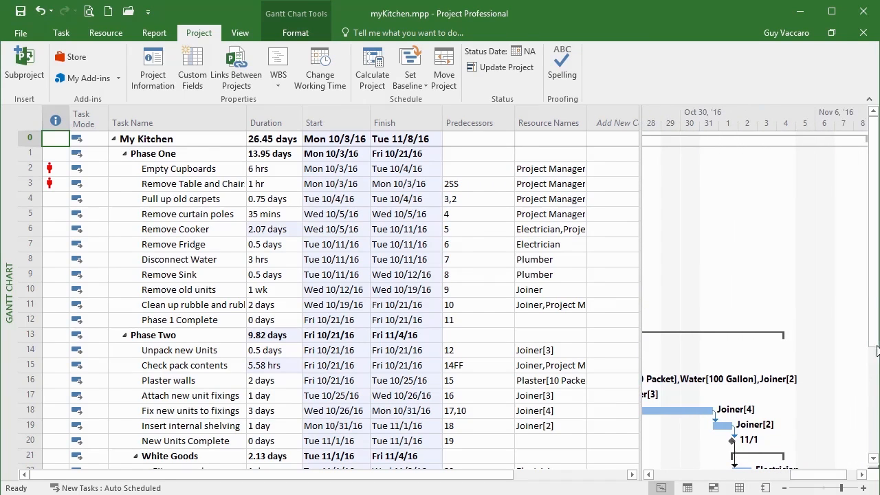
drag(877, 337, 875, 302)
mouse_move(874, 338)
mouse_down()
mouse_move(876, 465)
mouse_move(877, 334)
mouse_up()
drag(875, 299, 875, 397)
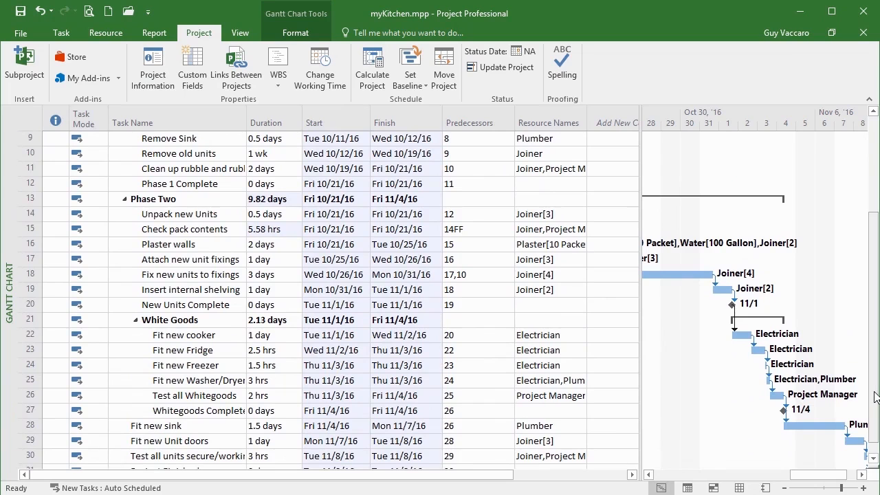
Reopen the working time settings and review the Plumber calendar's work weeks and exceptions and the Electrician calendar's exceptions.
click(336, 86)
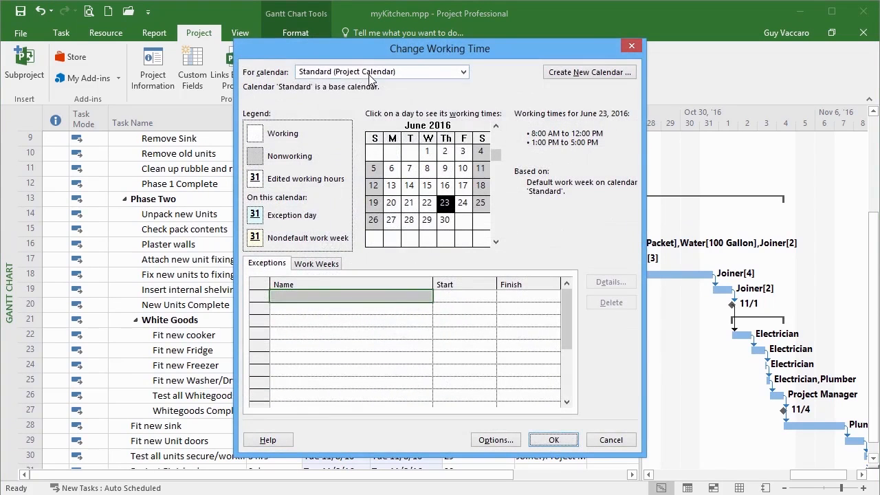
click(372, 75)
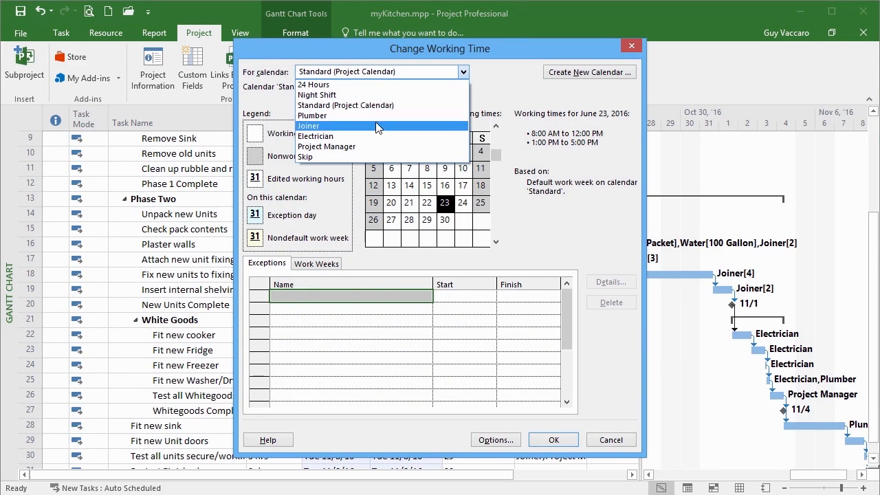
click(377, 117)
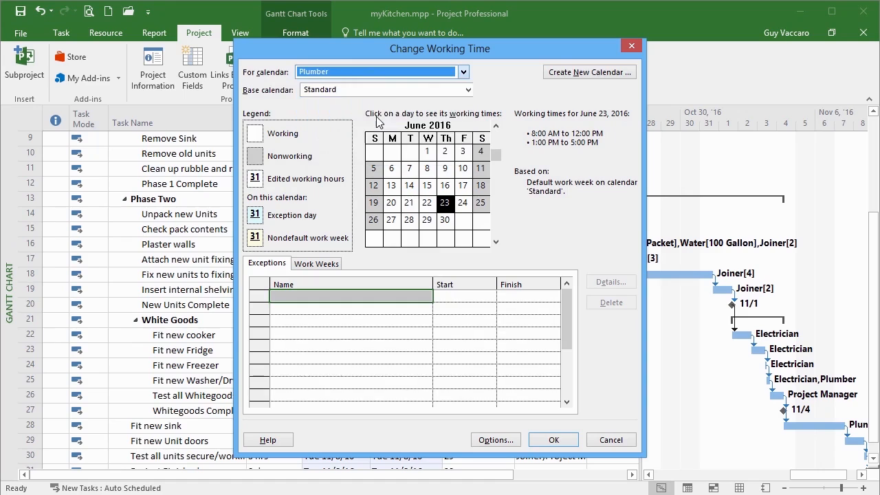
click(328, 264)
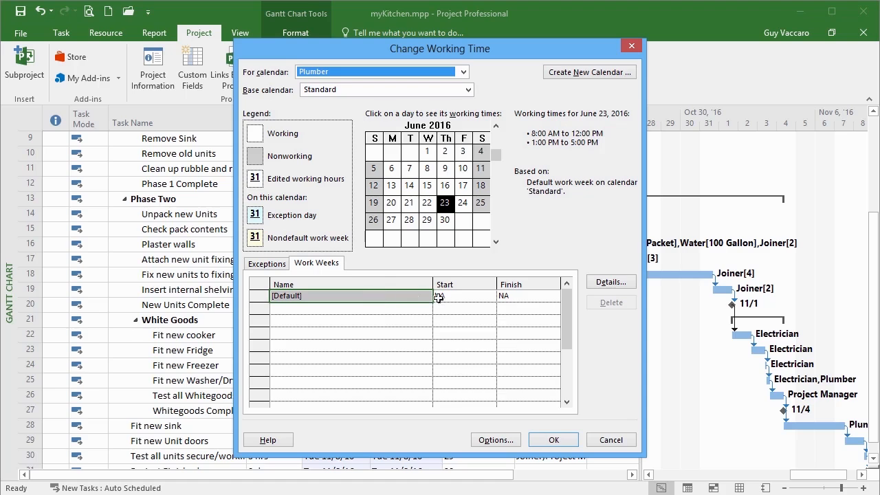
click(286, 266)
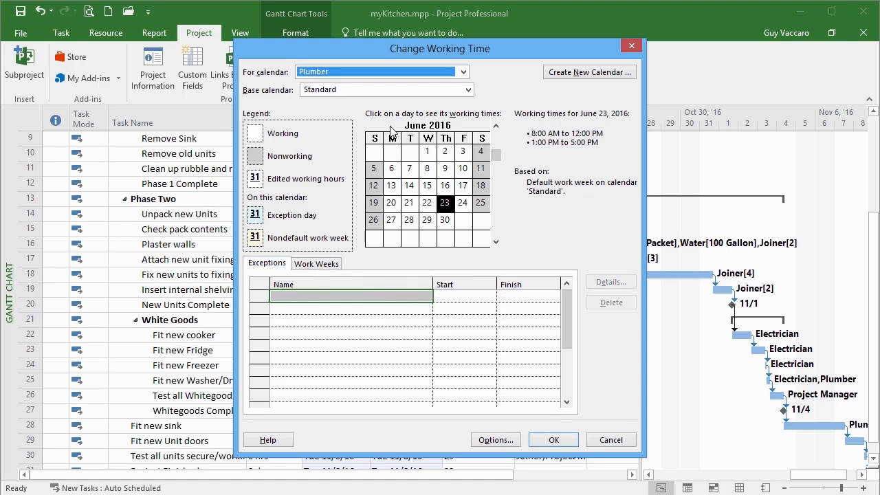
click(463, 73)
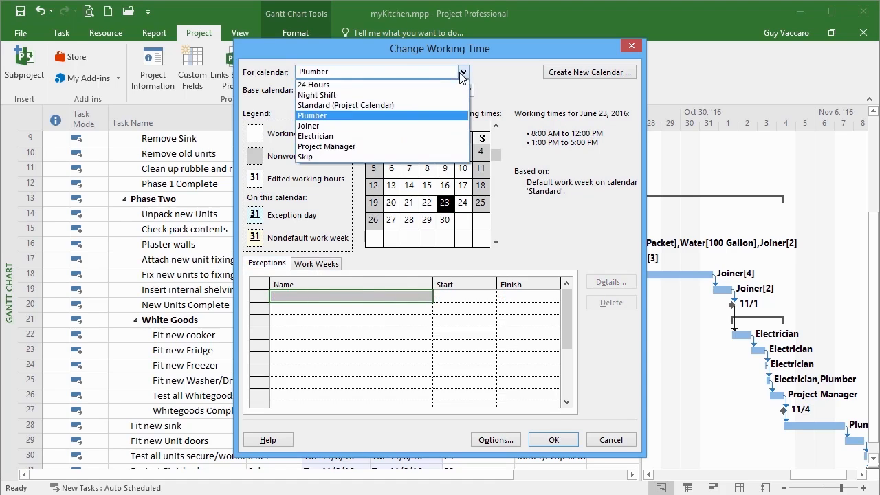
click(395, 137)
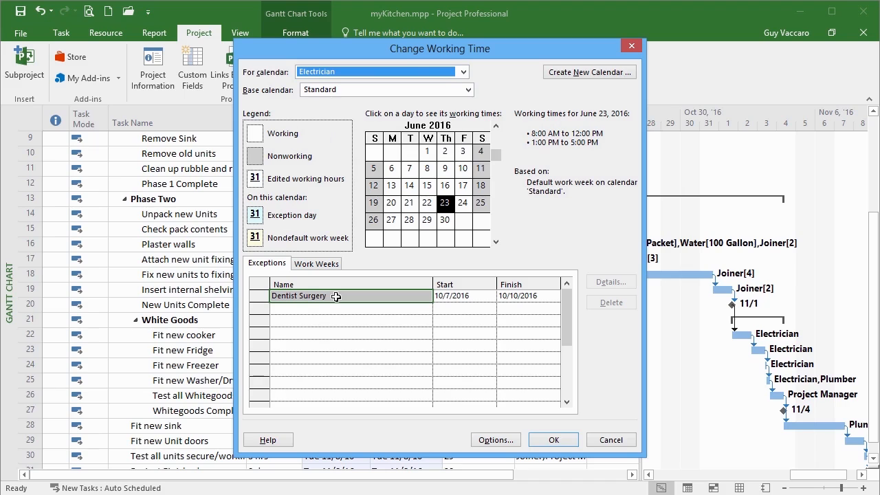